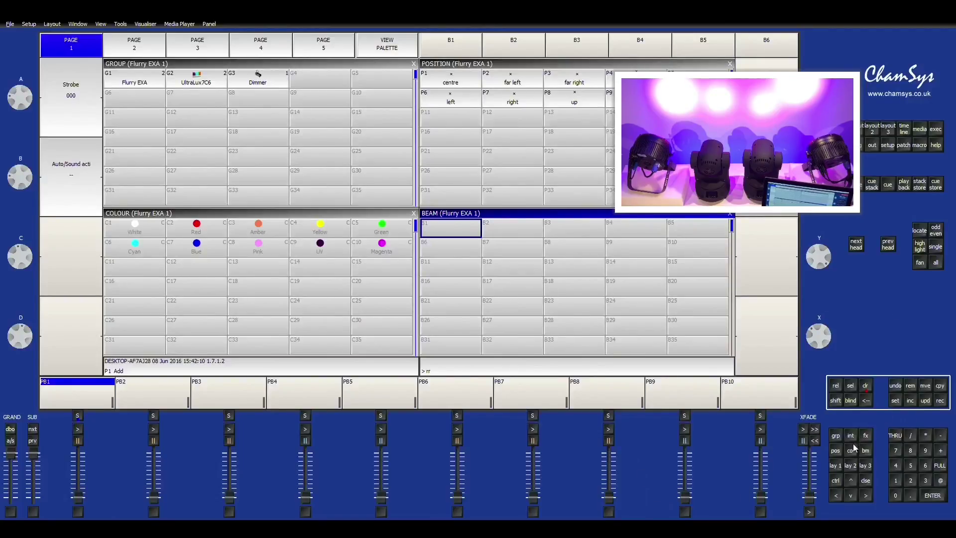
left_click(837, 465)
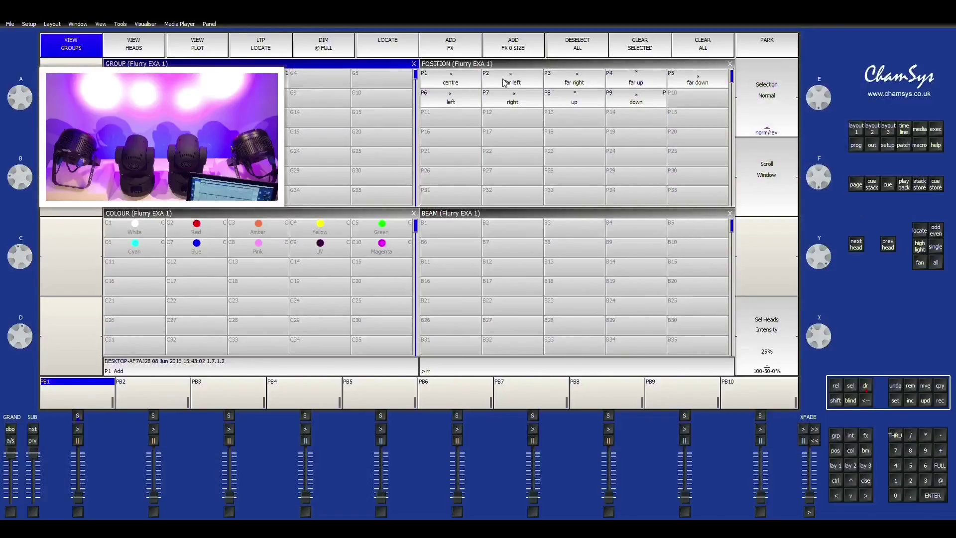
Step: Try the centre, far right, far down, right and up position palettes on the head
left_click(441, 86)
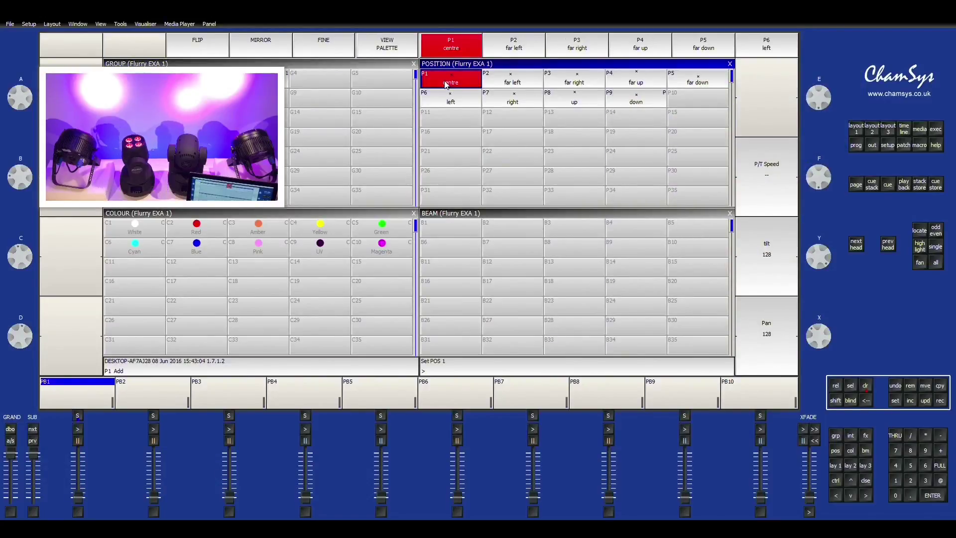
left_click(563, 85)
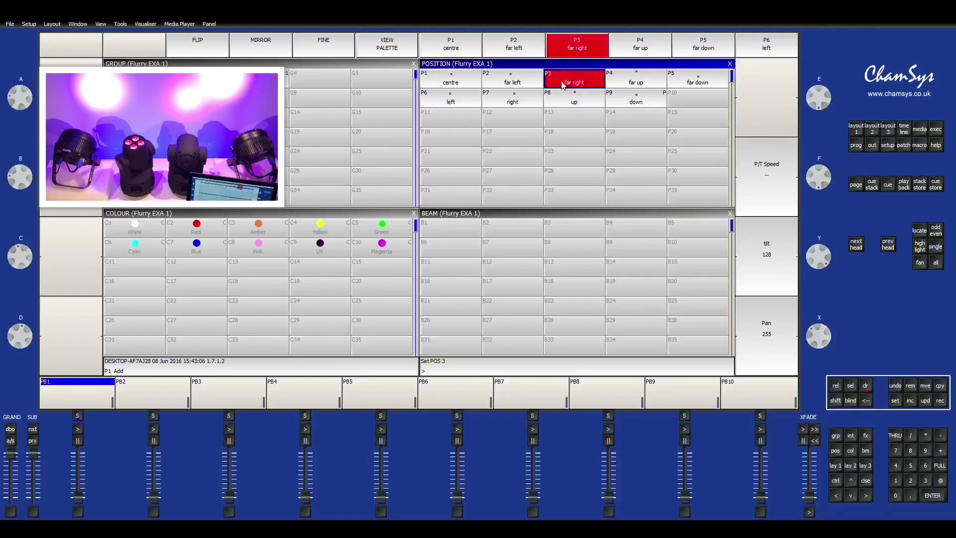
left_click(722, 83)
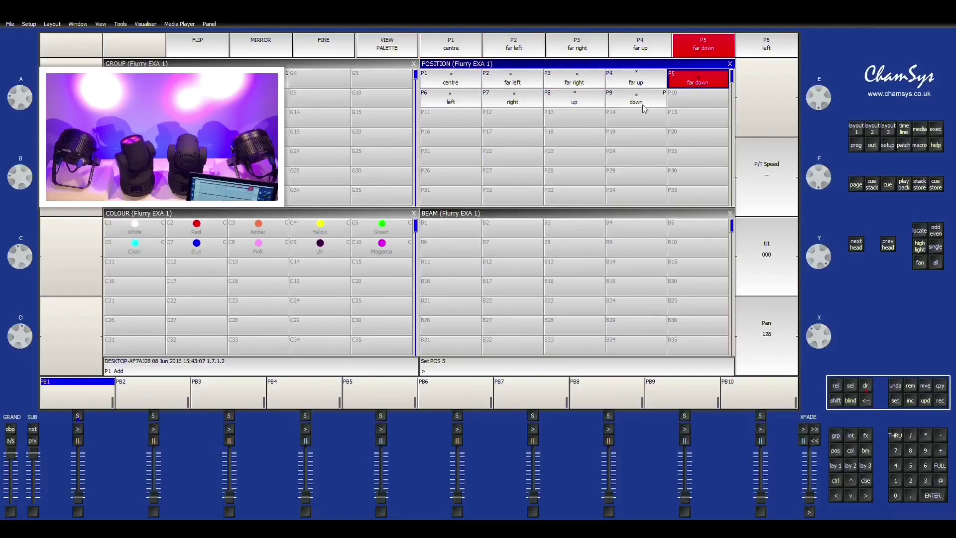
left_click(526, 102)
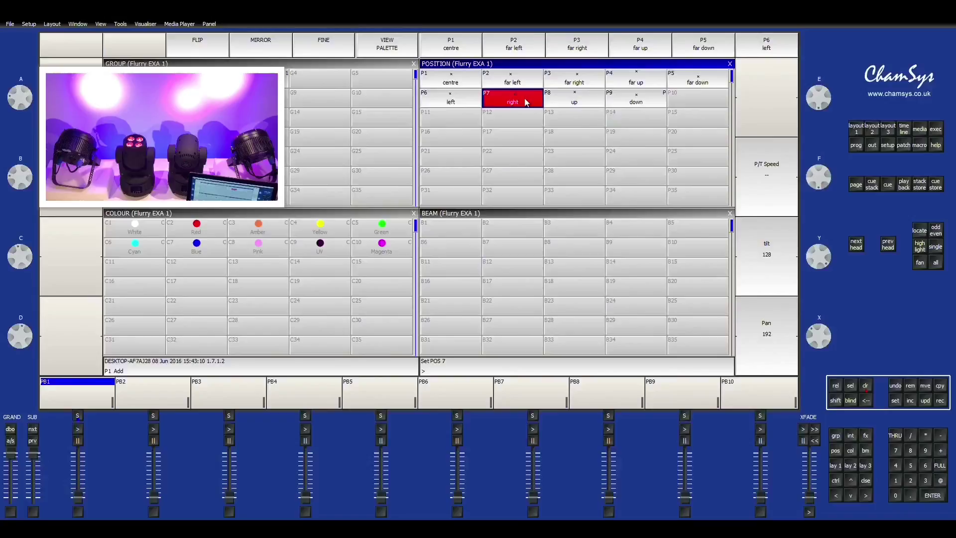
left_click(585, 105)
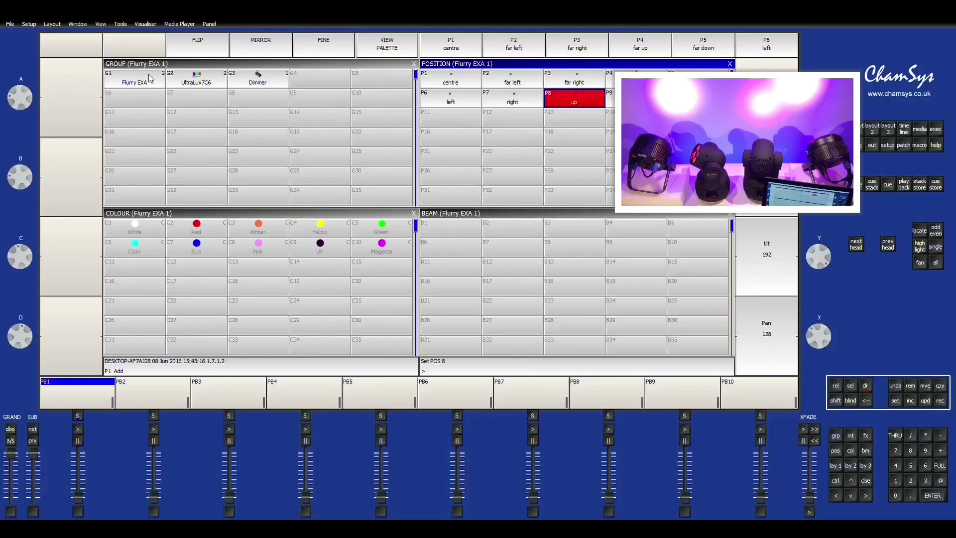
Step: Select group G1 Flurry EXA and recall the up, far right, then down position palettes
left_click(149, 77)
left_click(583, 94)
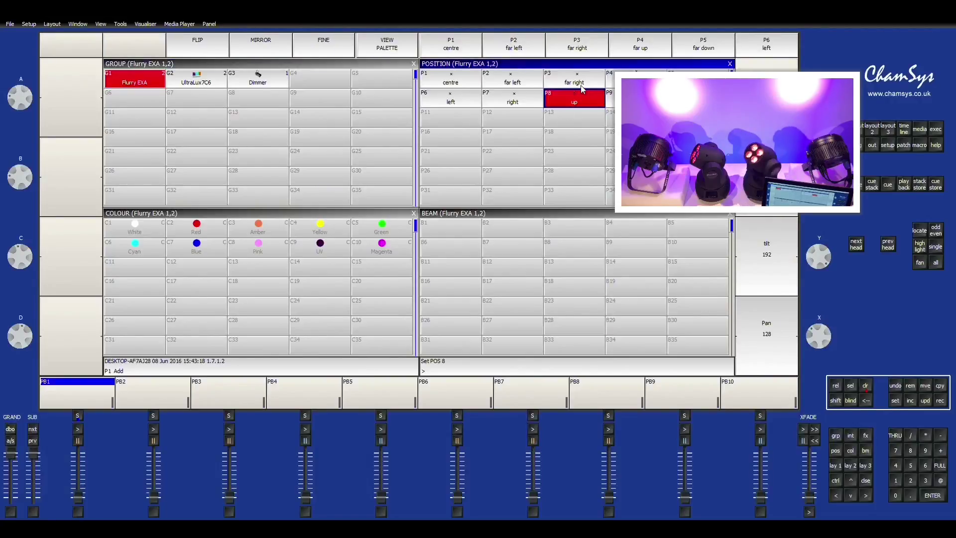
left_click(582, 90)
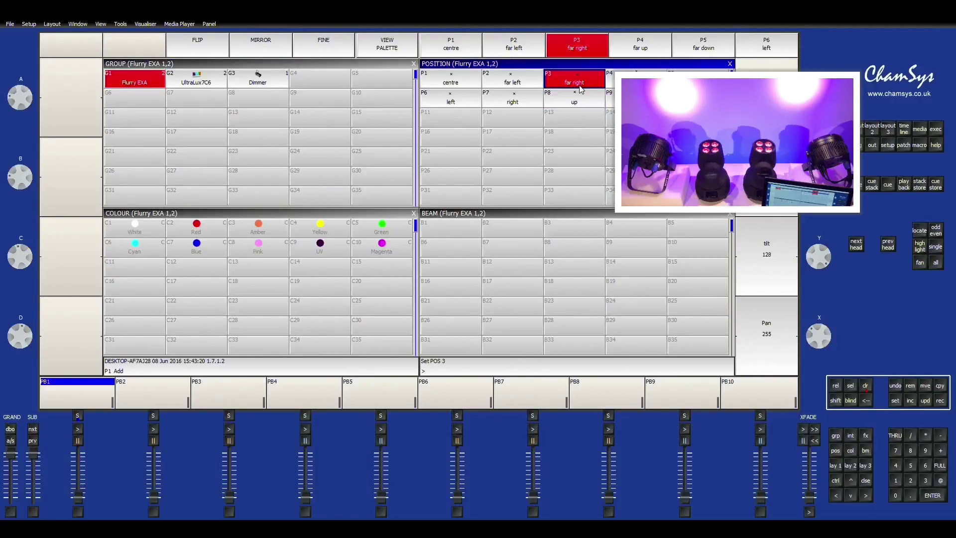
left_click(610, 95)
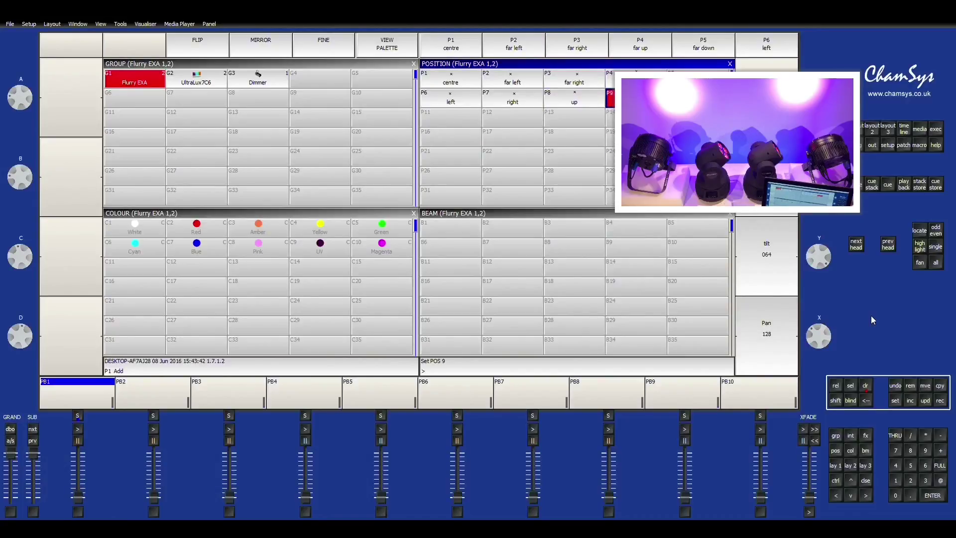
Step: Turn the encoders to bring both Flurry EXA heads to tilt 037 and pan 092
scroll(831, 258, "up", 4)
scroll(831, 258, "down", 18)
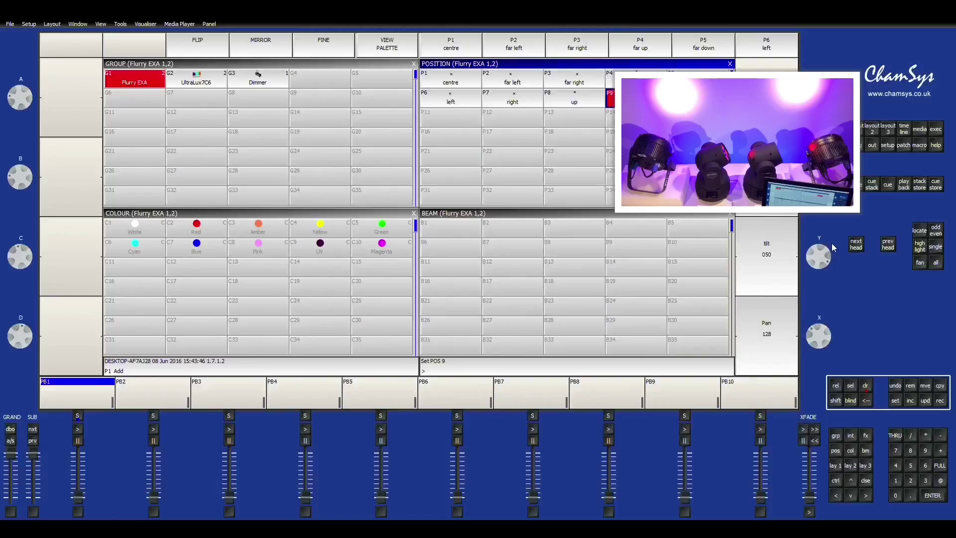
scroll(830, 340, "down", 20)
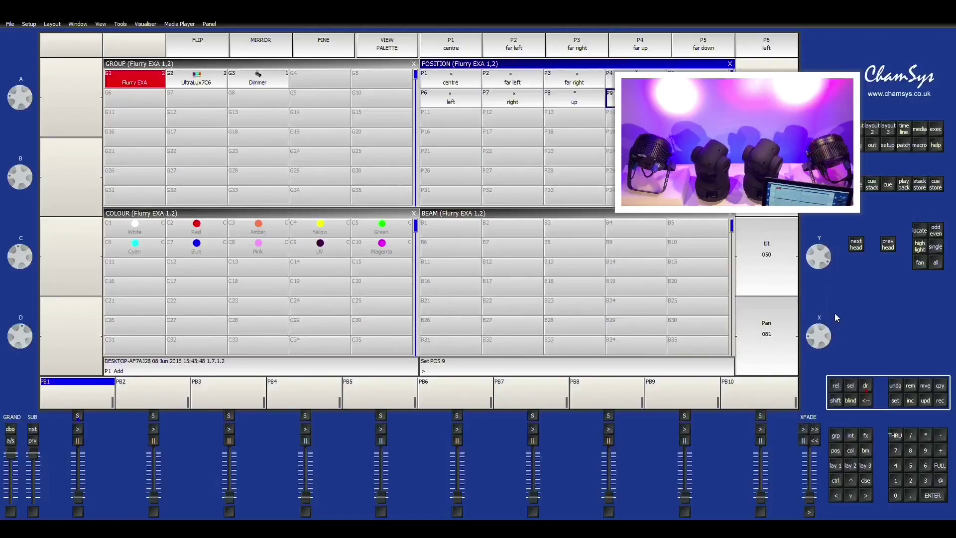
scroll(838, 323, "down", 3)
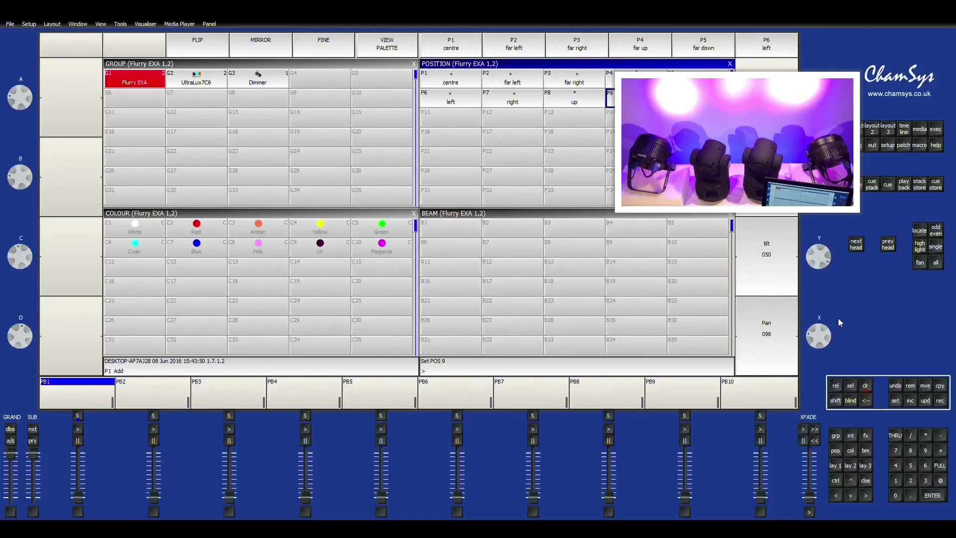
scroll(838, 320, "down", 2)
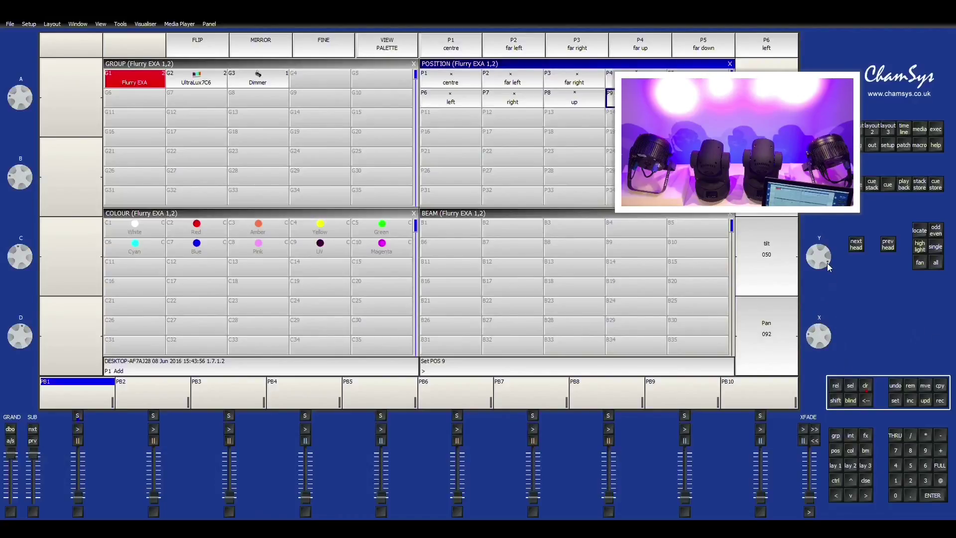
scroll(827, 263, "down", 13)
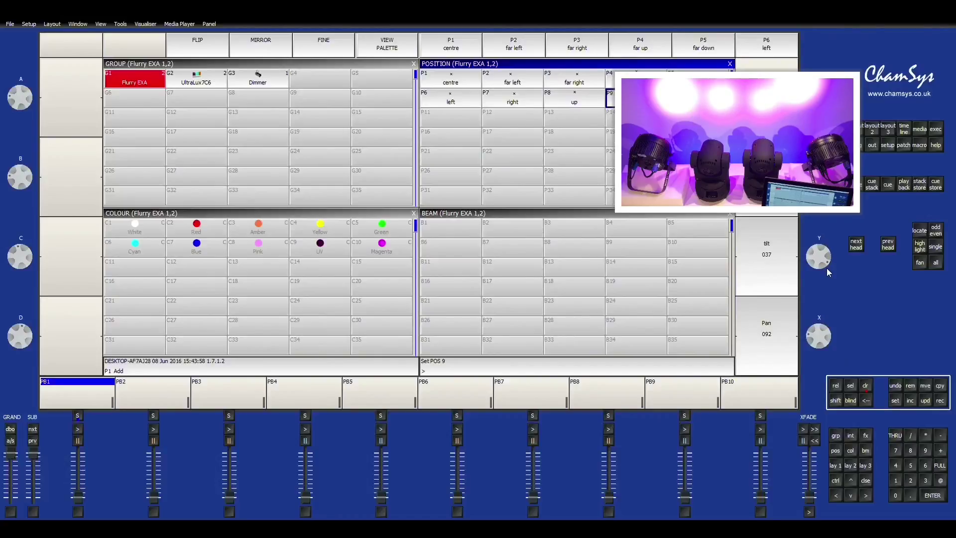
Step: Record the current aim into palette P10 and name it 'middle wall'
left_click(941, 401)
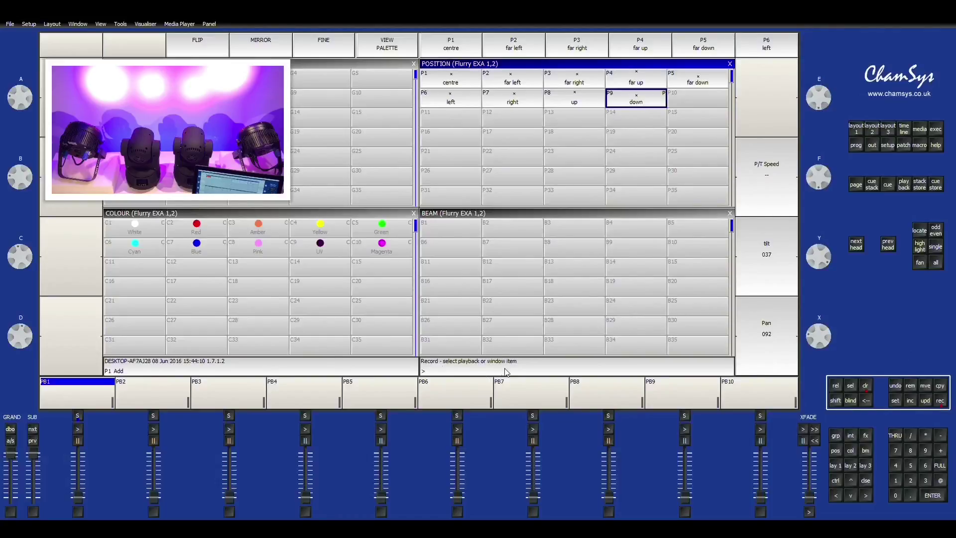
left_click(709, 99)
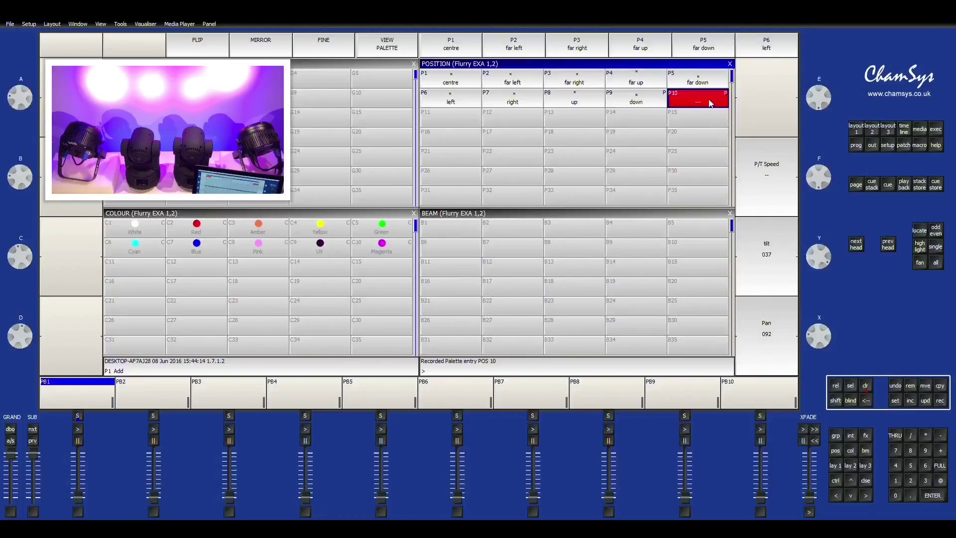
key("s")
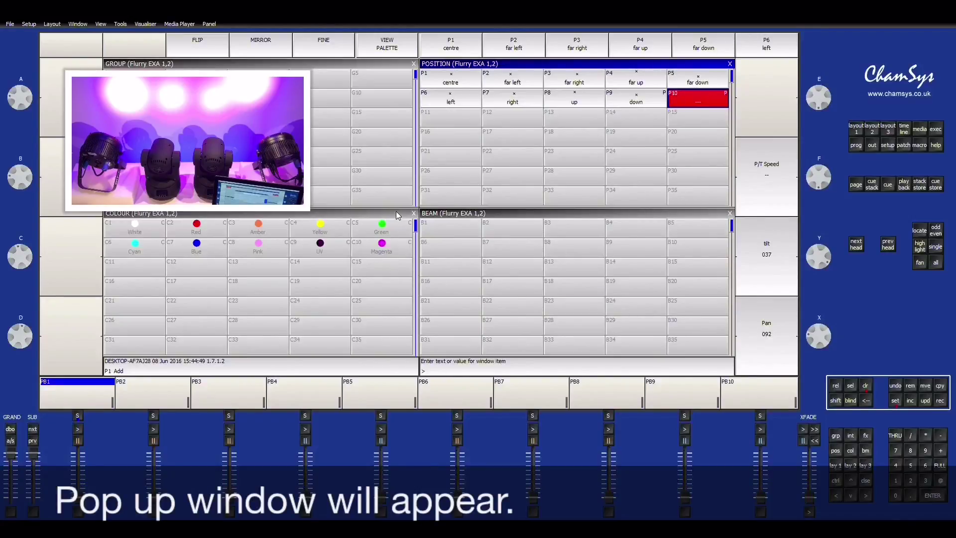
type("middl")
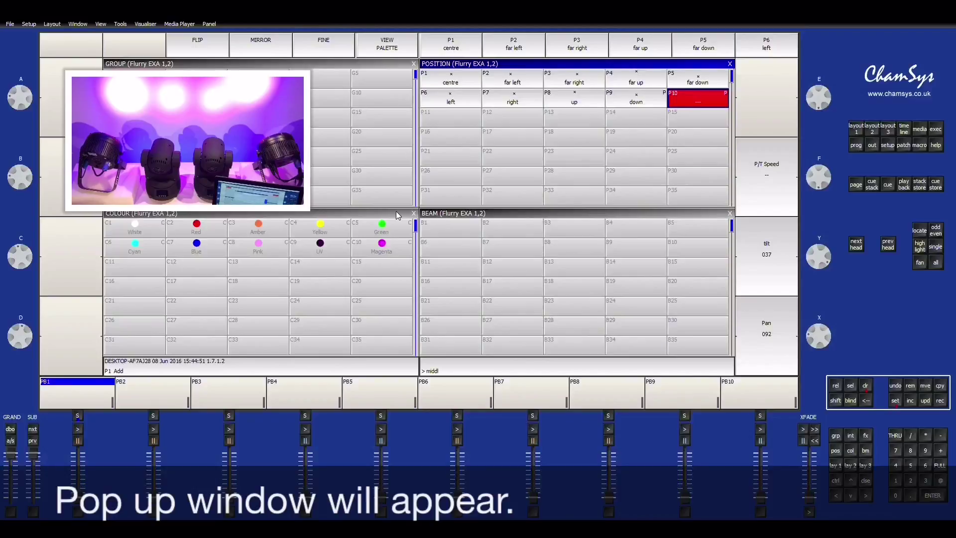
type("e wall")
key("Return")
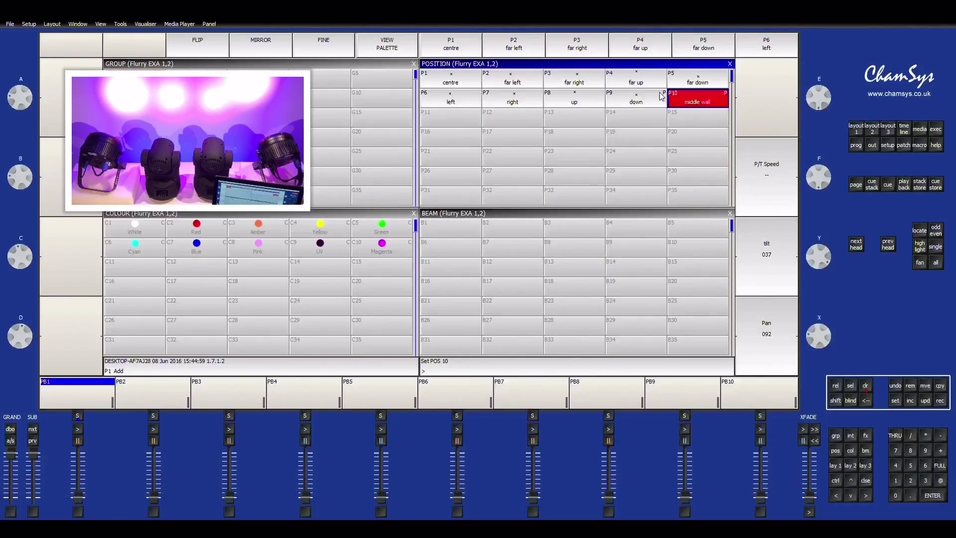
Step: Compare the down, right and middle wall palettes, then reselect Flurry EXA and open ADD FX
left_click(642, 105)
left_click(627, 144)
left_click(622, 105)
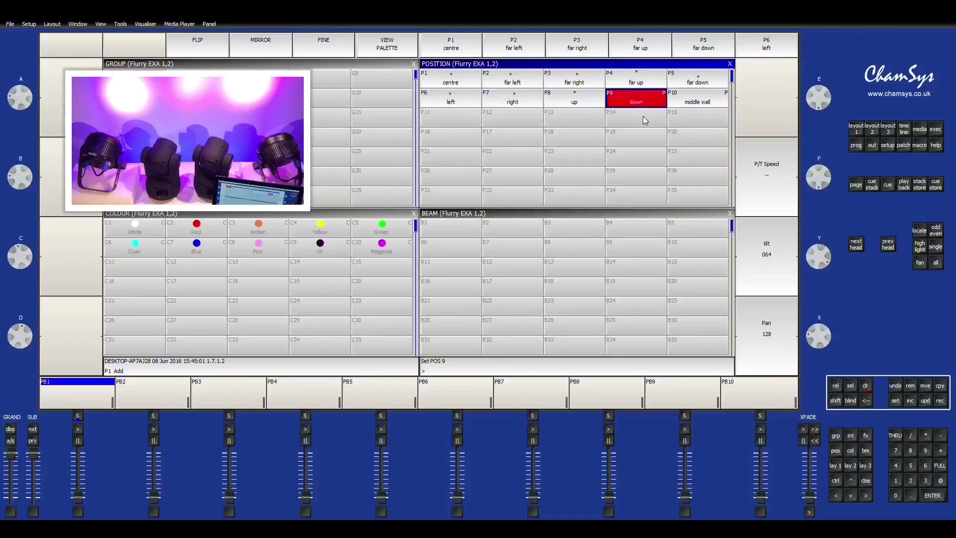
left_click(506, 93)
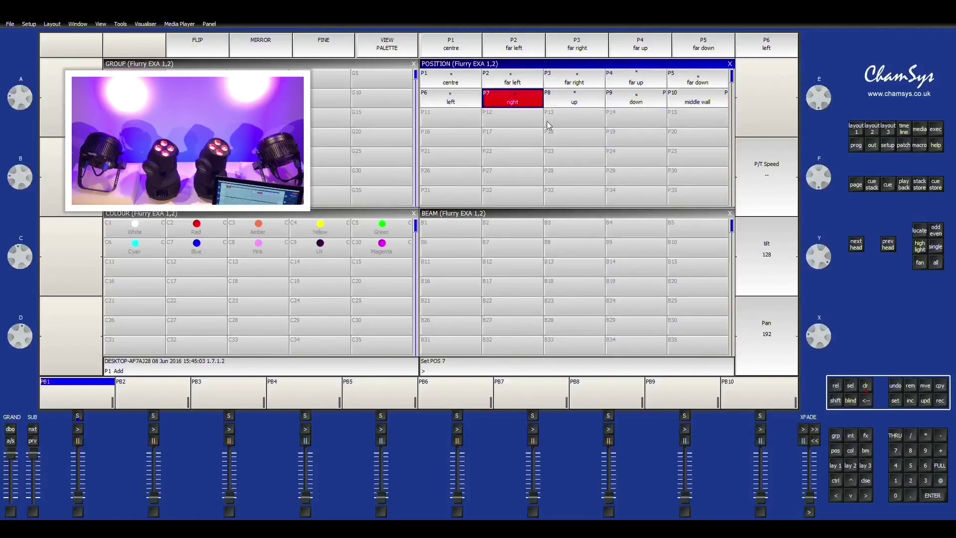
left_click(698, 100)
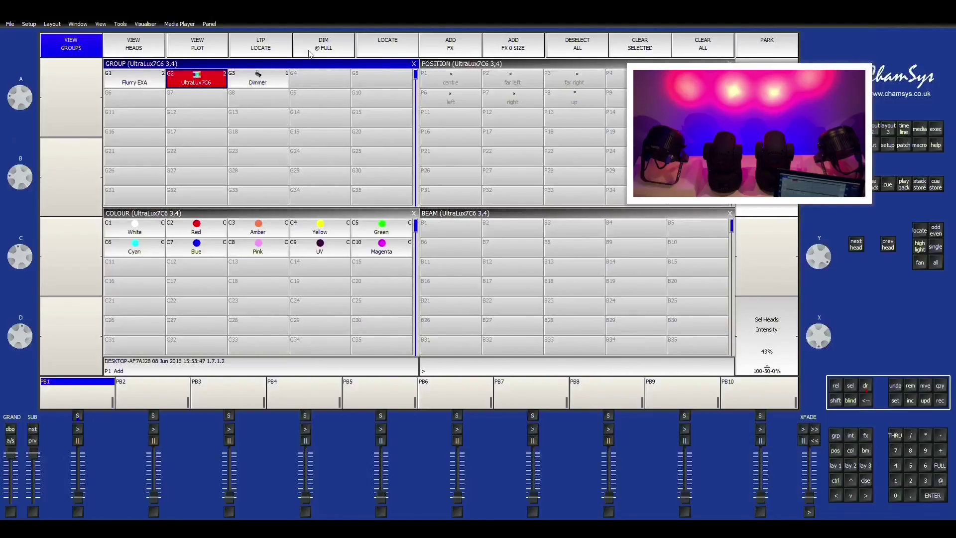
left_click(140, 83)
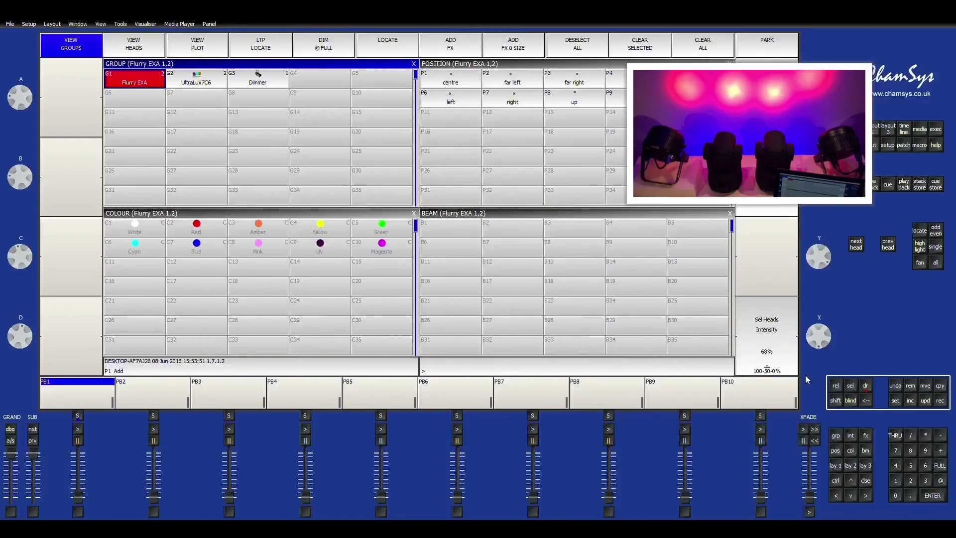
left_click(452, 58)
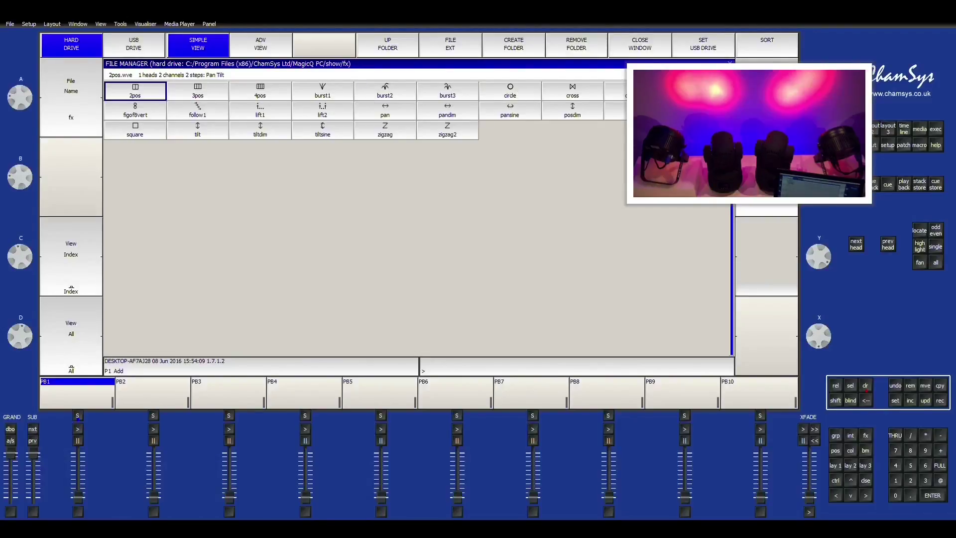
Step: Add the diamond effect from the FX File Manager to both Flurry EXA heads
left_click(614, 95)
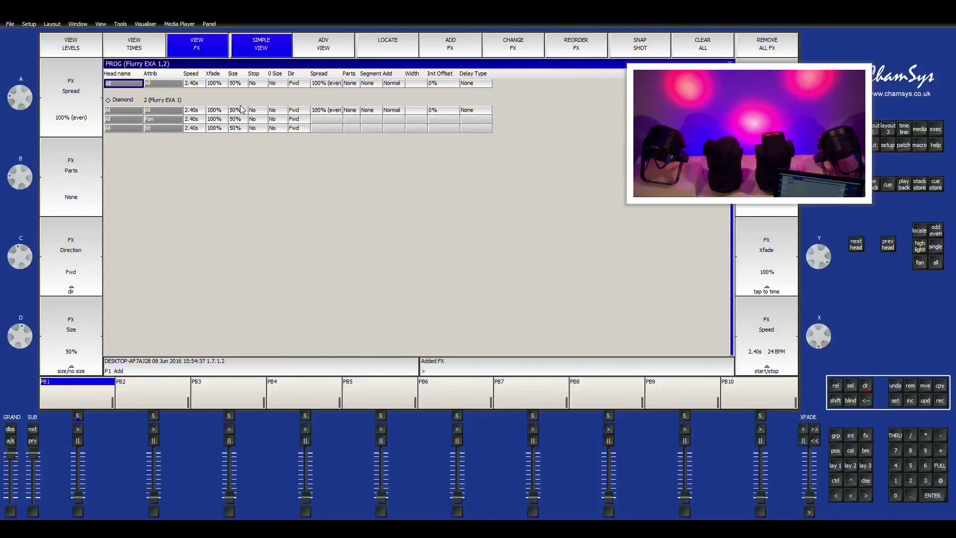
Step: Try Diamond effect sizes of 25% and 100%, settling on 15%
left_click_drag(240, 110, 242, 129)
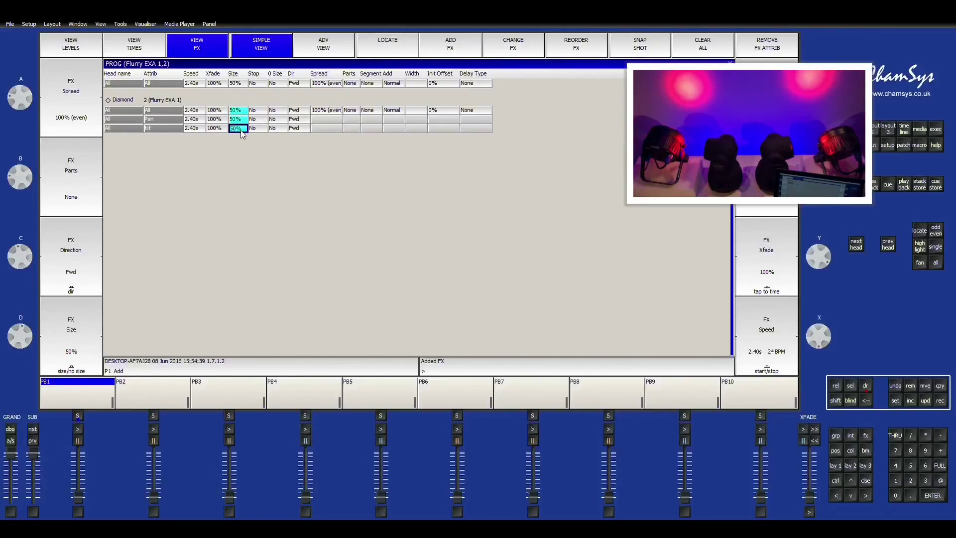
type("2")
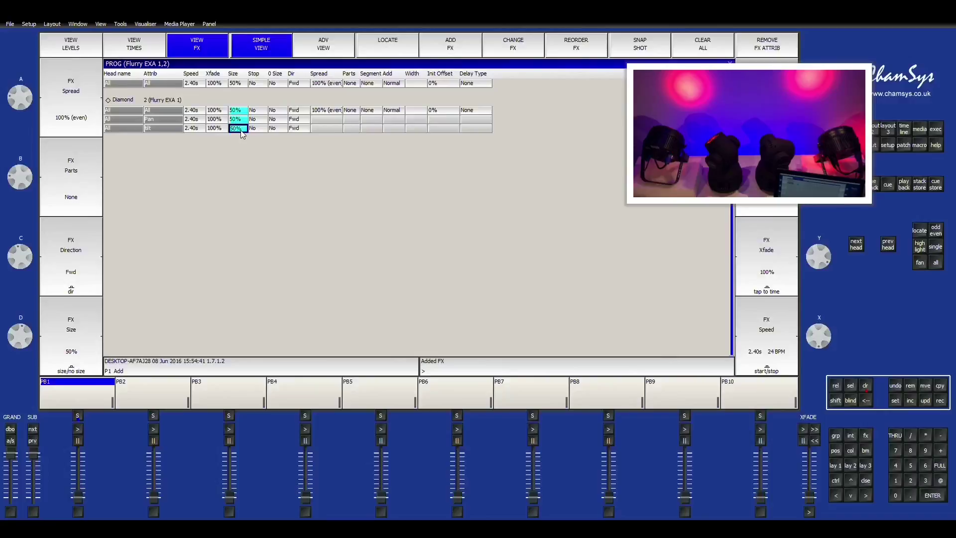
type("5")
key("Return")
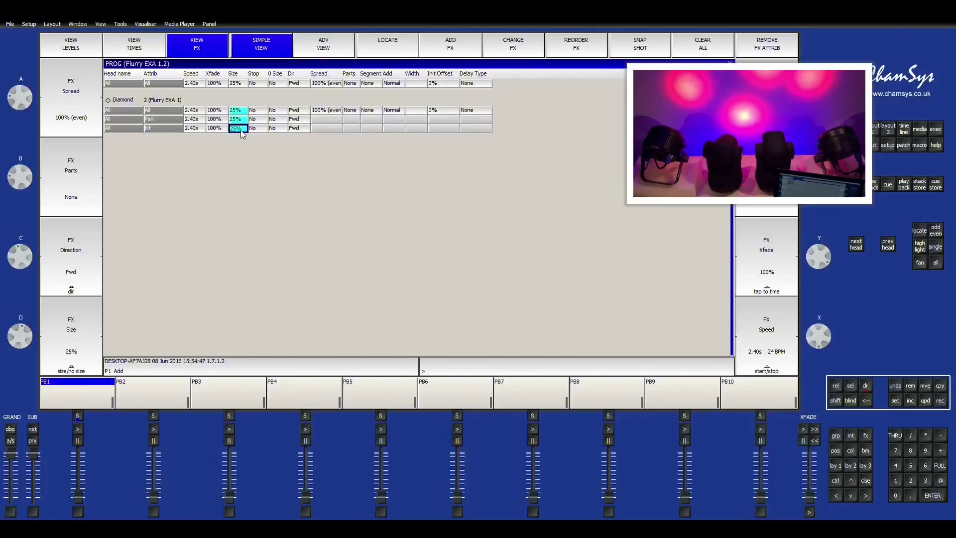
type("100")
key("Return")
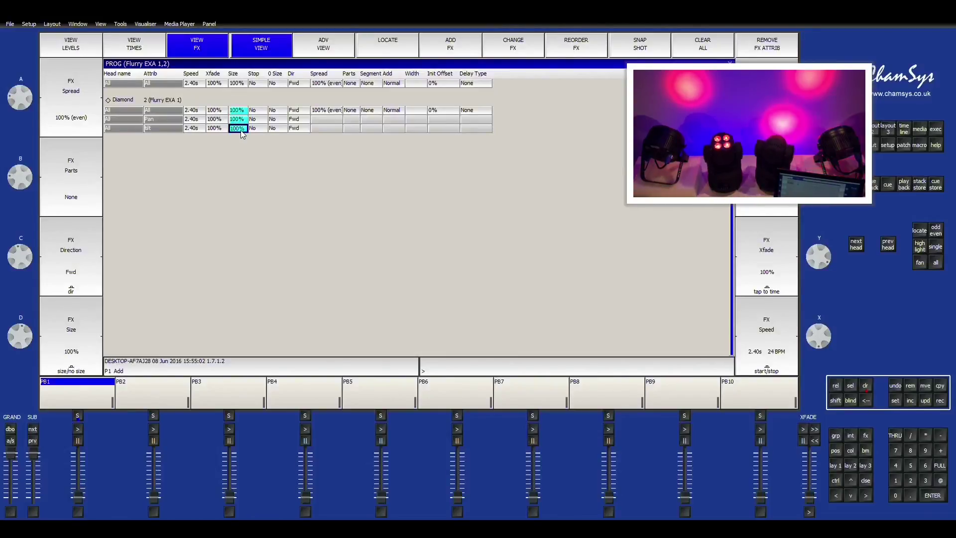
type("1")
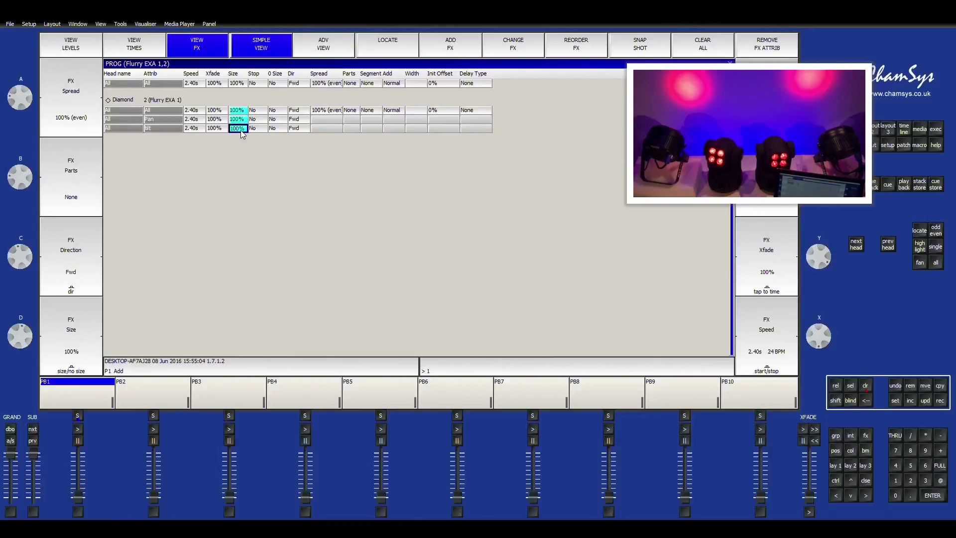
type("5")
key("Return")
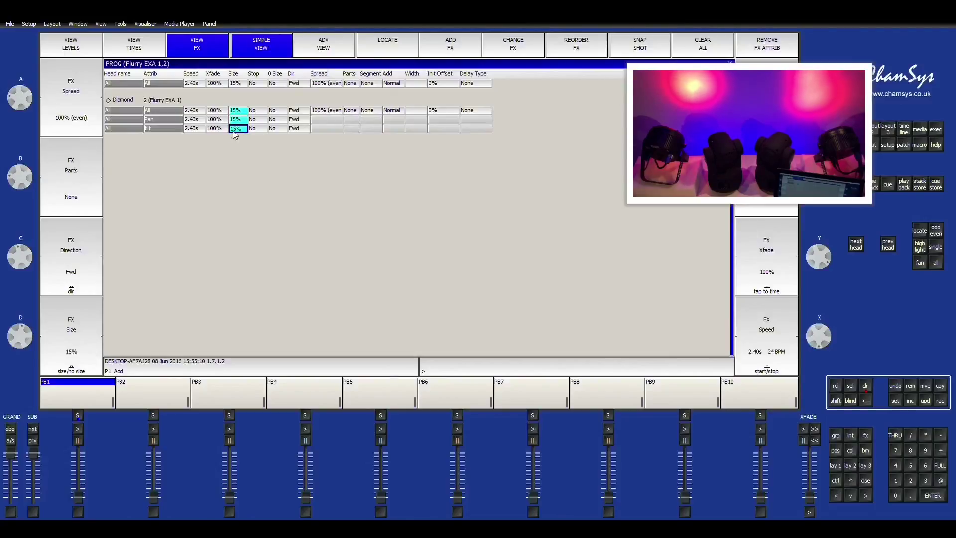
Step: Set the Diamond effect speed to 0.75 s (80 BPM)
left_click_drag(193, 110, 194, 120)
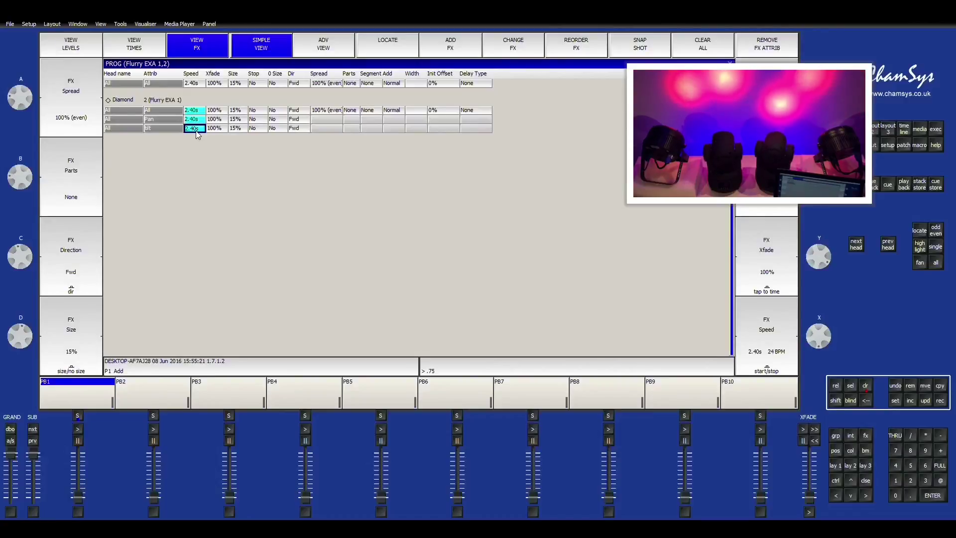
key("Return")
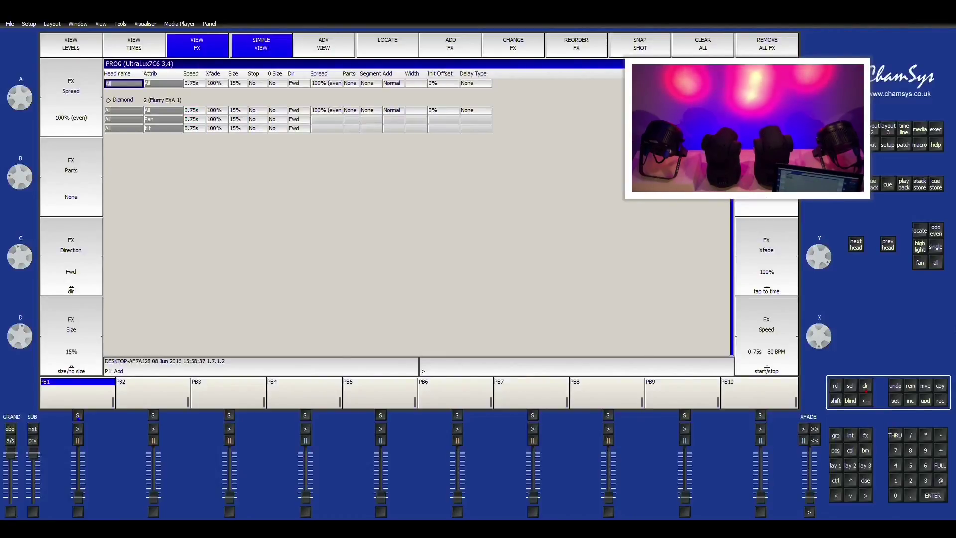
Step: Select the UltraLux7C6 group and add the flickersync intensity effect
left_click(836, 470)
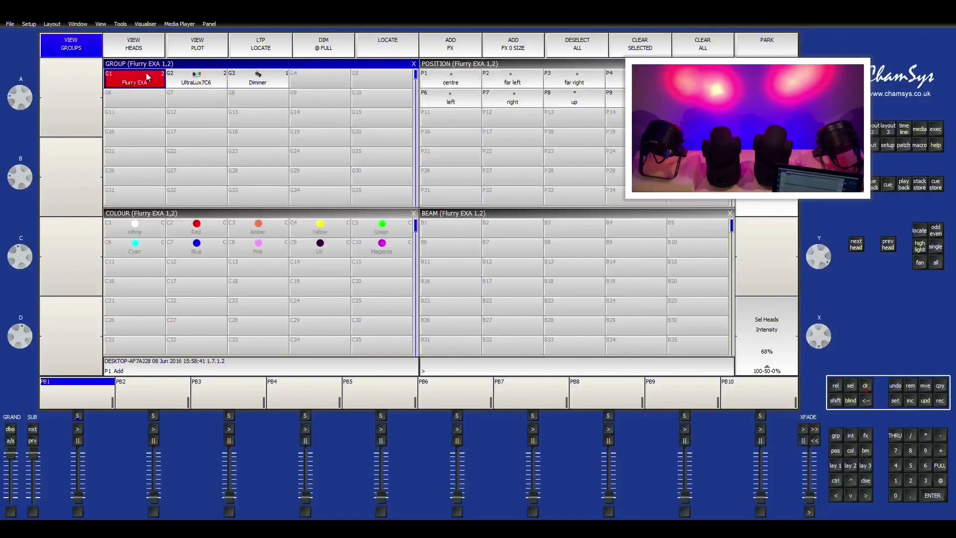
left_click(198, 86)
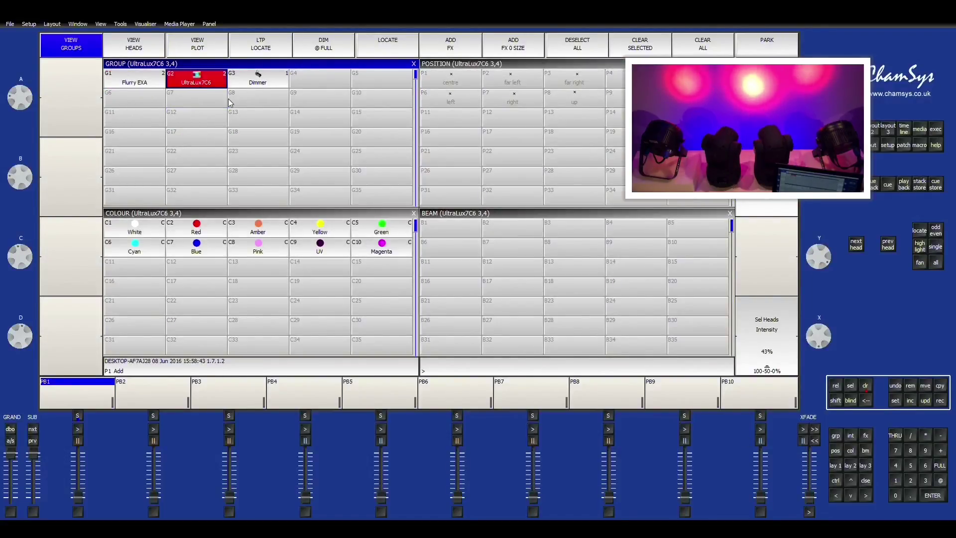
left_click(462, 50)
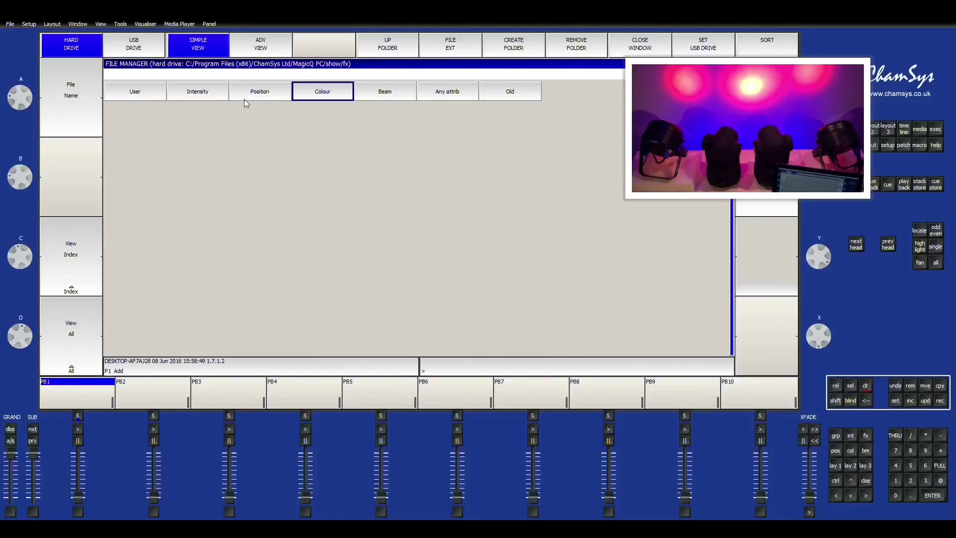
left_click(203, 95)
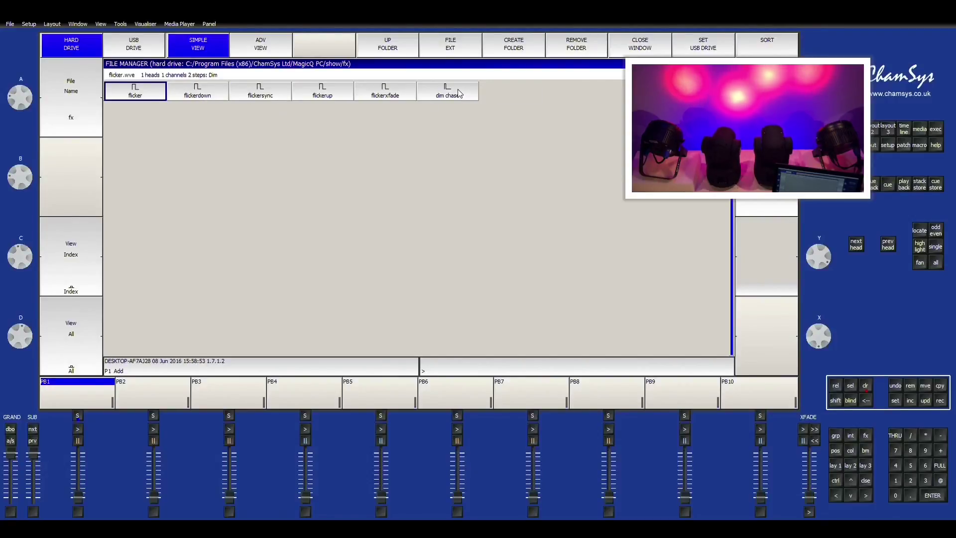
left_click(277, 90)
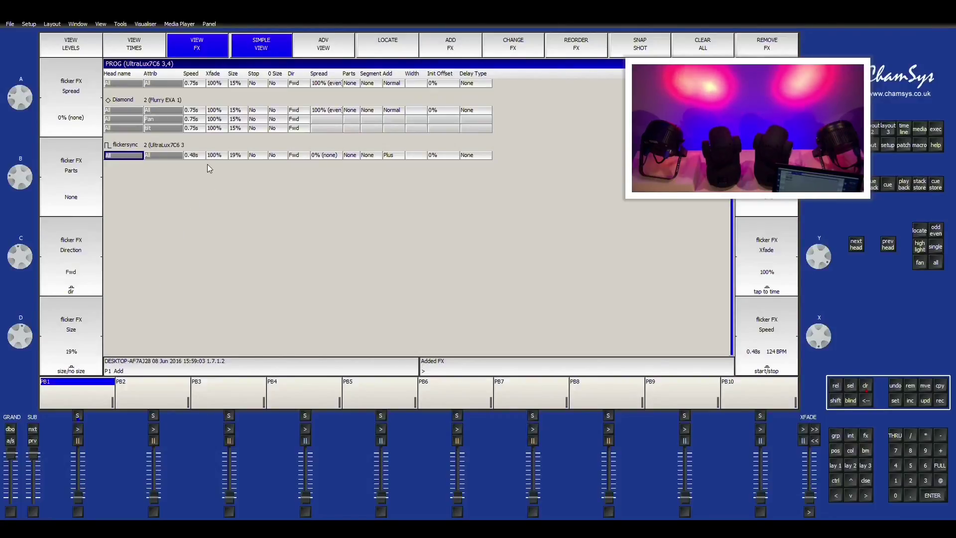
Step: Adjust the flickersync size and speed values, trying 75% size and .75 speed
left_click(237, 155)
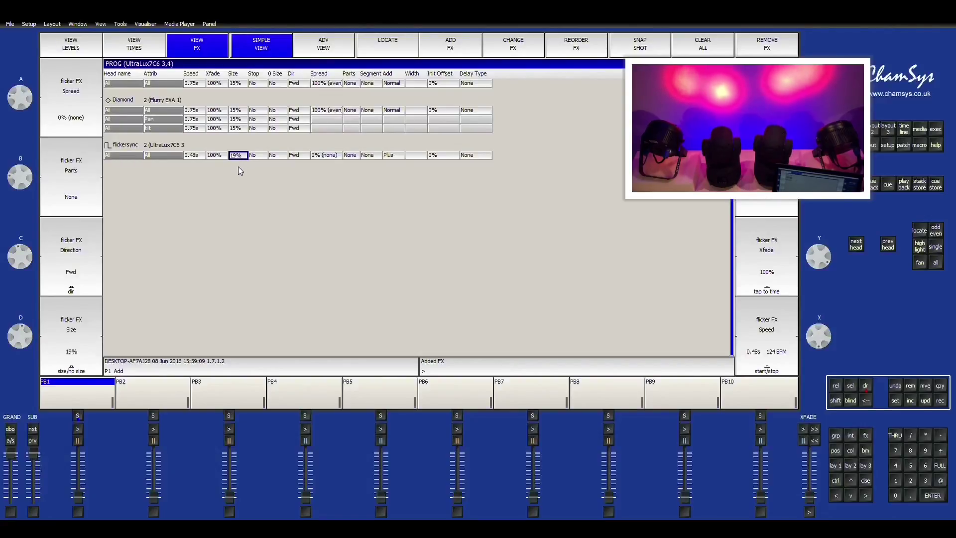
type("7")
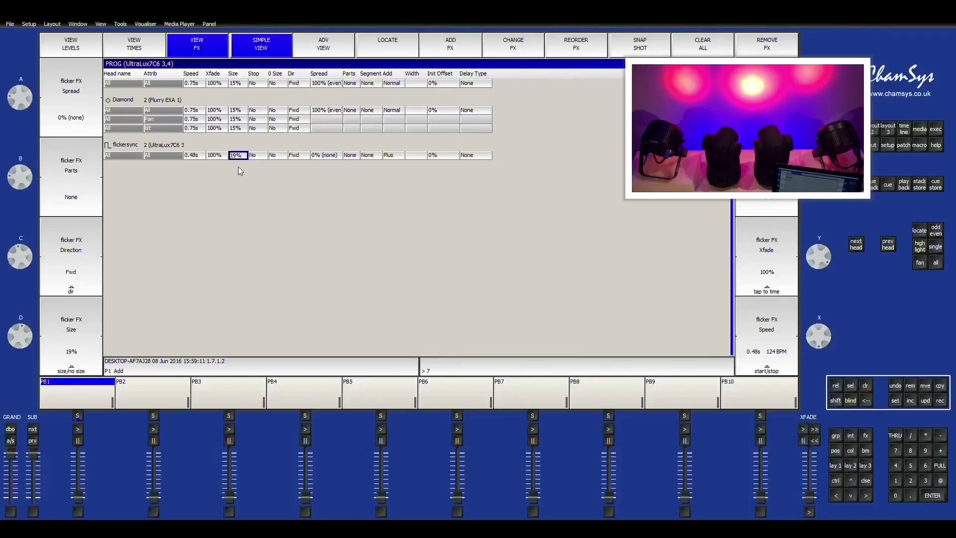
type("5")
key("Return")
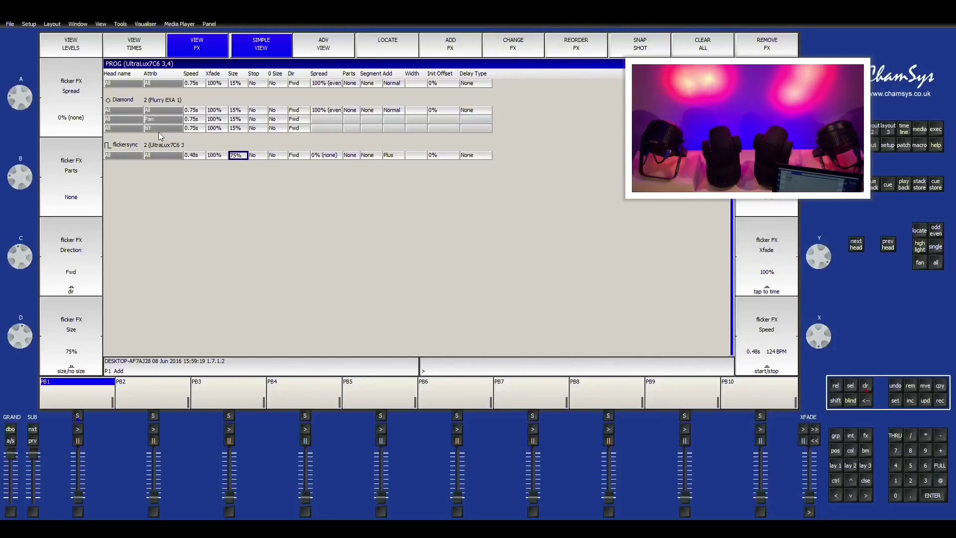
left_click(189, 155)
type(".")
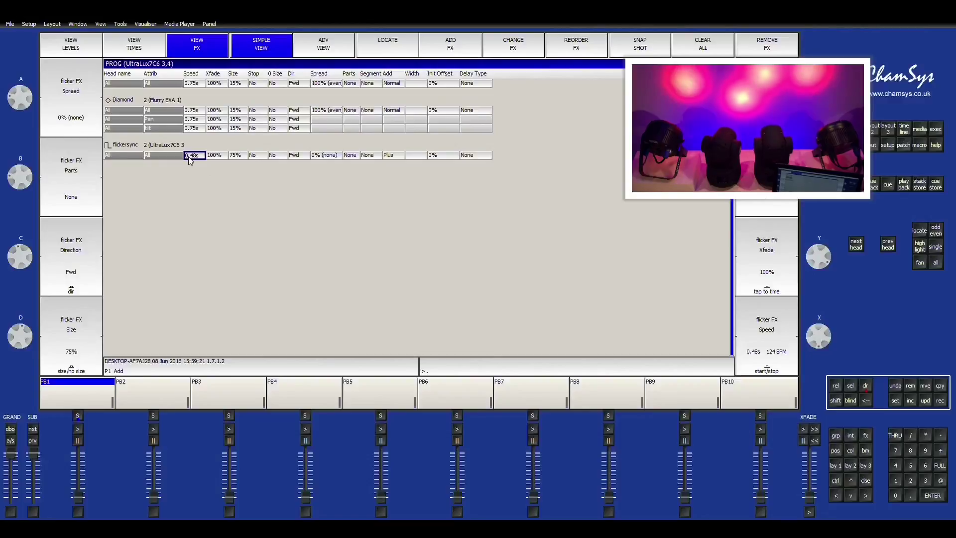
type("75")
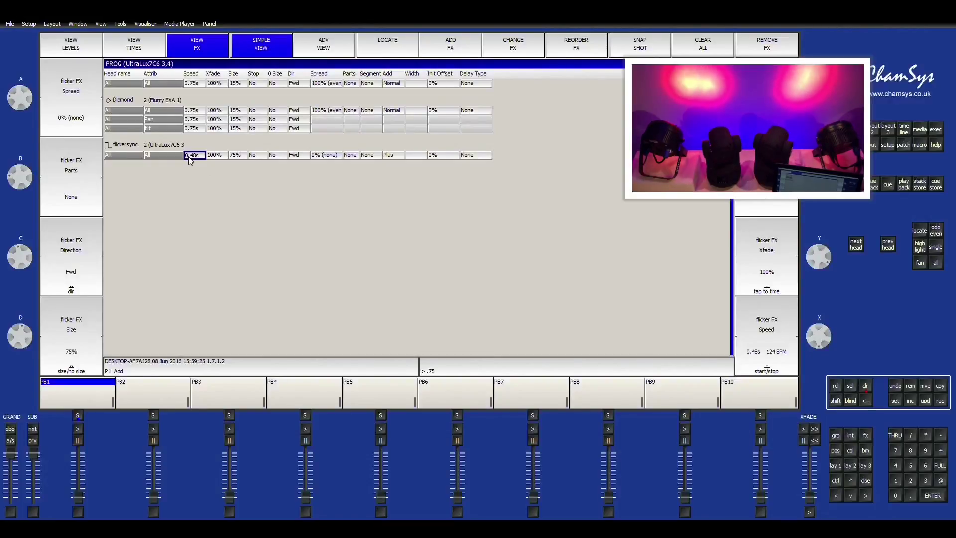
left_click(235, 156)
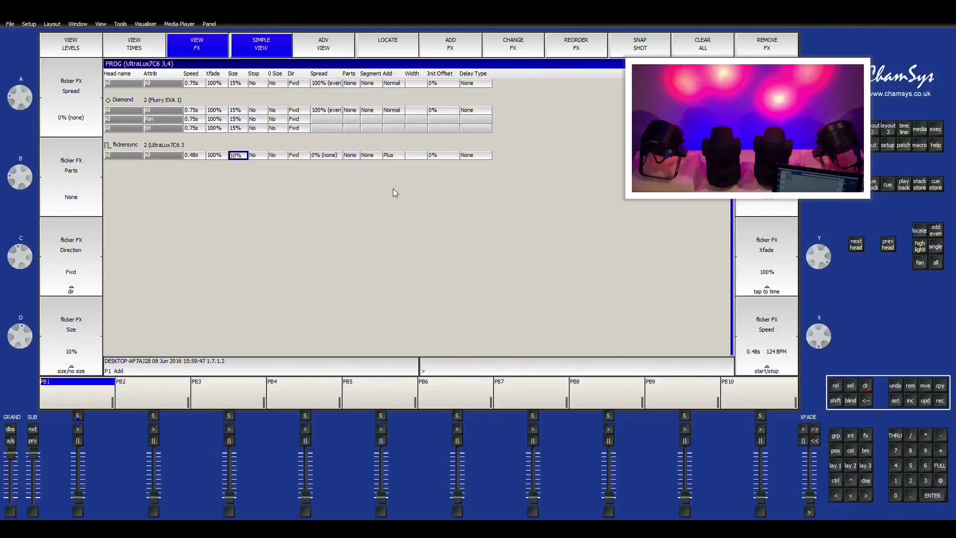
Step: Add a Ramp effect from the Any attrib list to the UltraLux7C6 green attribute
left_click(451, 44)
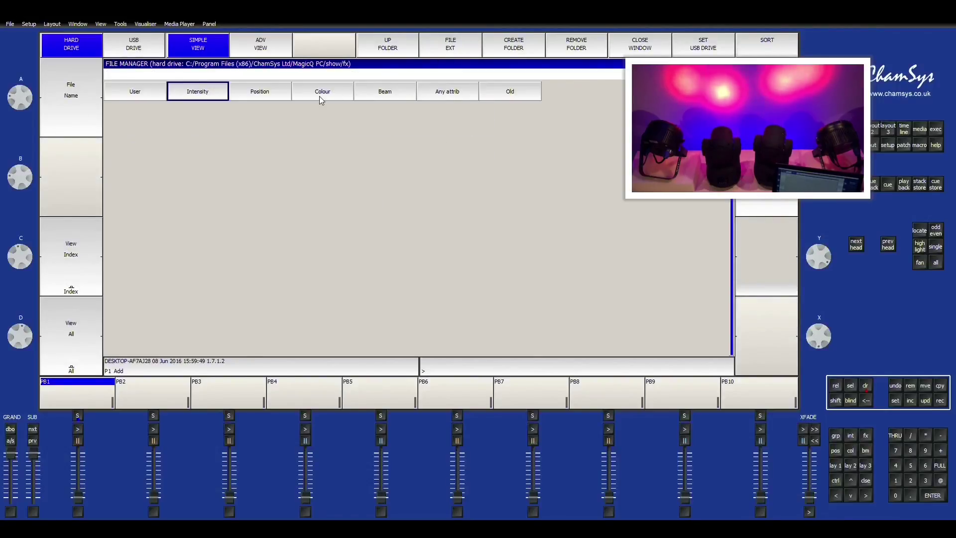
left_click(433, 94)
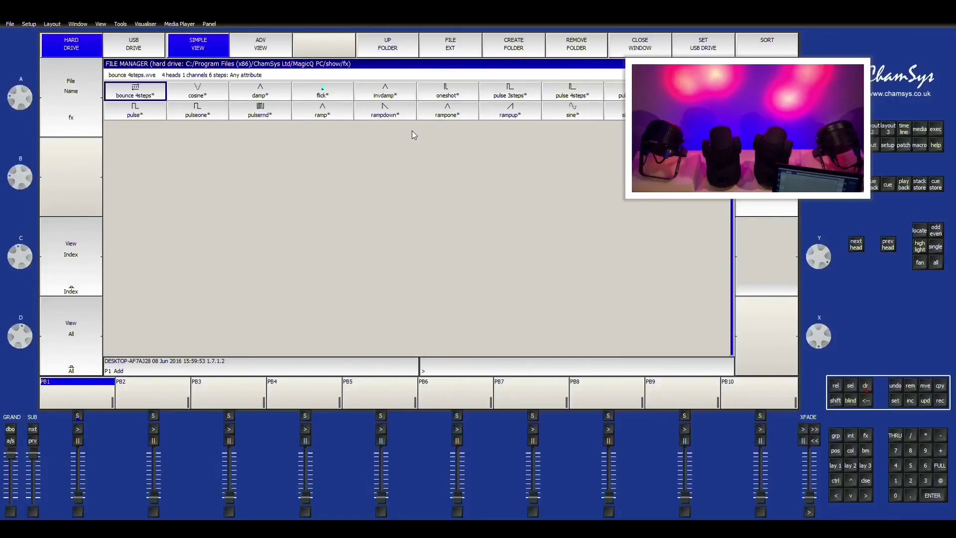
left_click(327, 111)
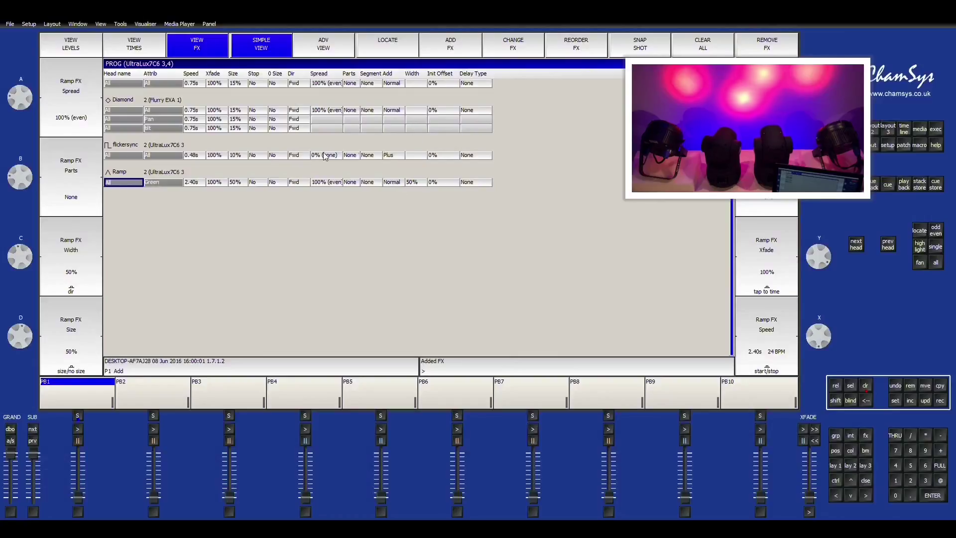
left_click(198, 182)
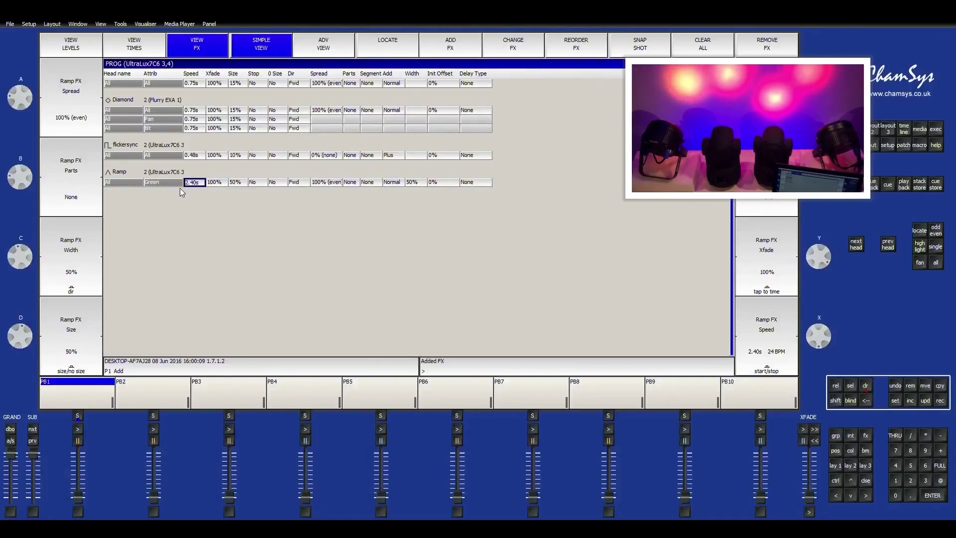
Step: Set the green Ramp effect speed to 0.5 so it runs at 0.50 s (120 BPM)
type("0.5")
key("Return")
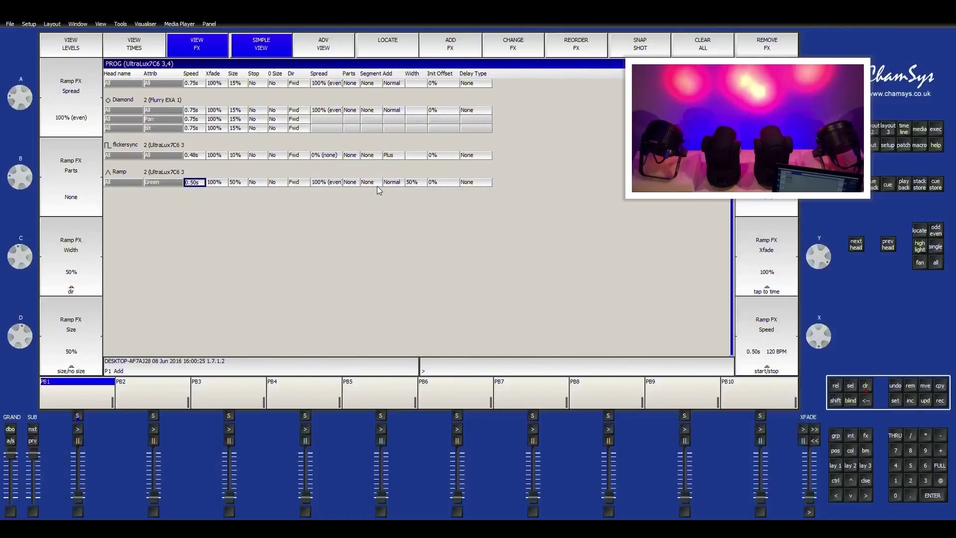
key("Right")
key("Right")
key("Right")
key("Right")
key("Right")
key("Right")
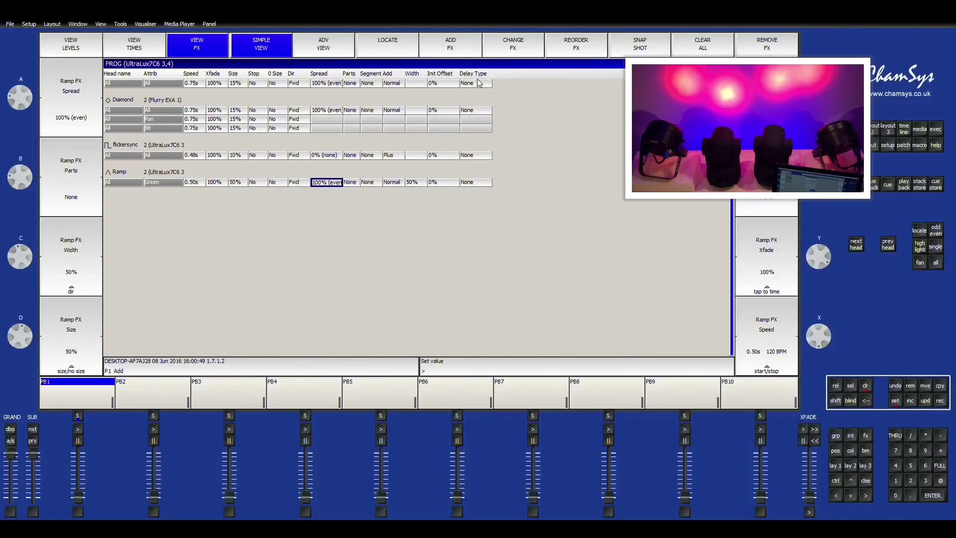
Step: Step the green Ramp spread from 0% through 25% and 50% up to 75%
left_click(323, 184)
type("0")
key("Return")
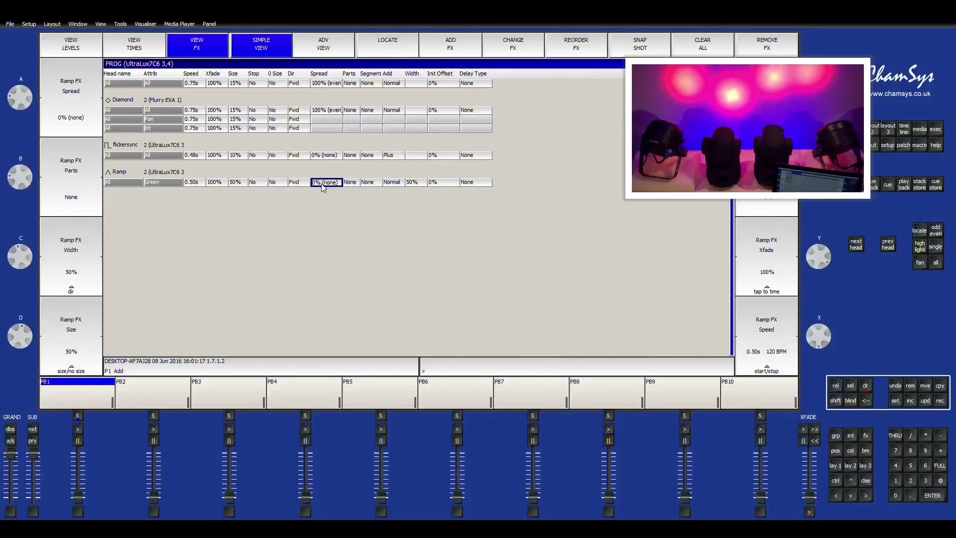
type("5")
key("Return")
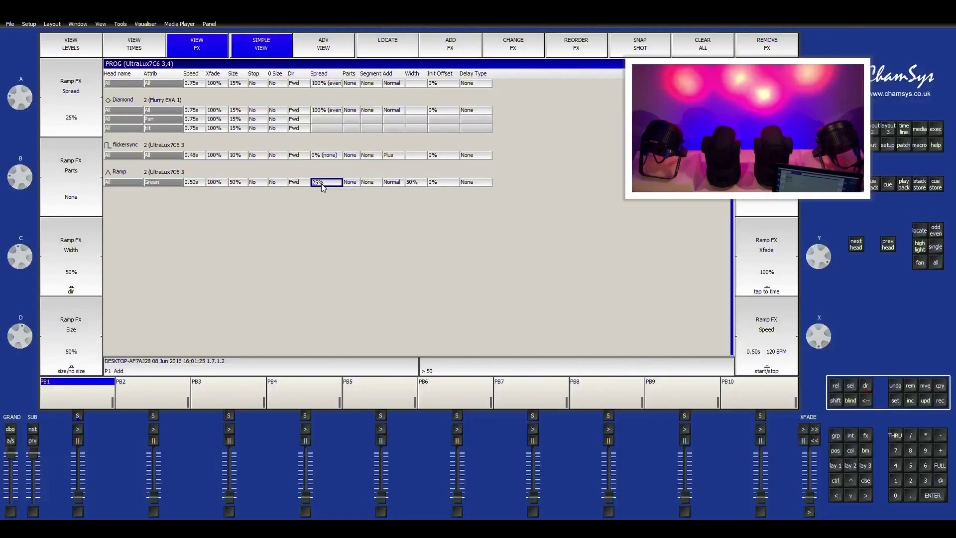
key("Return")
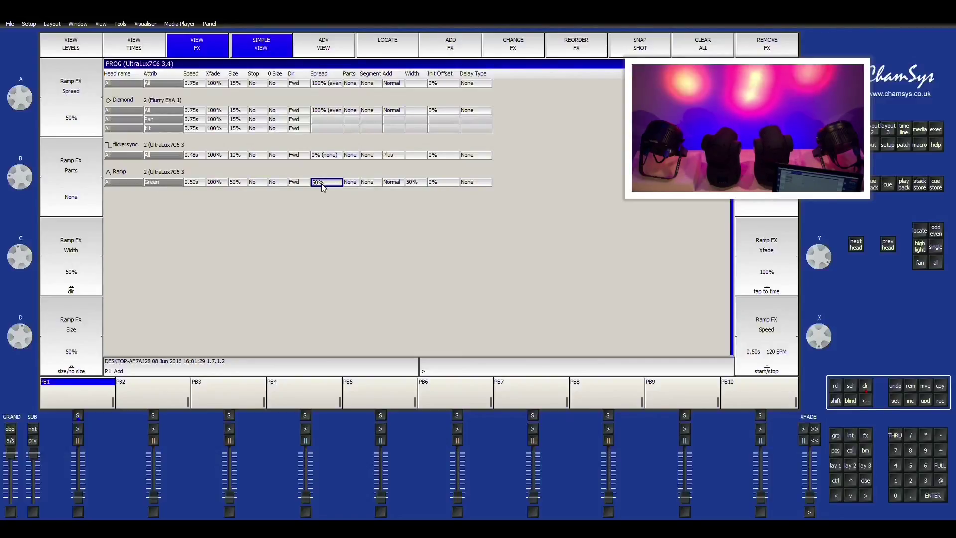
key("Return")
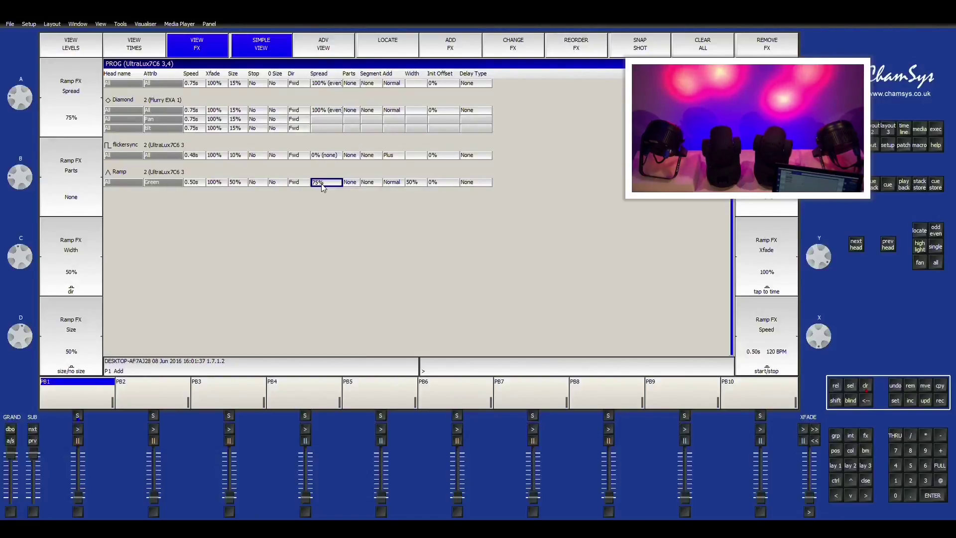
Step: Enter 50 as the green Ramp spread, returning it to 50%
type("5")
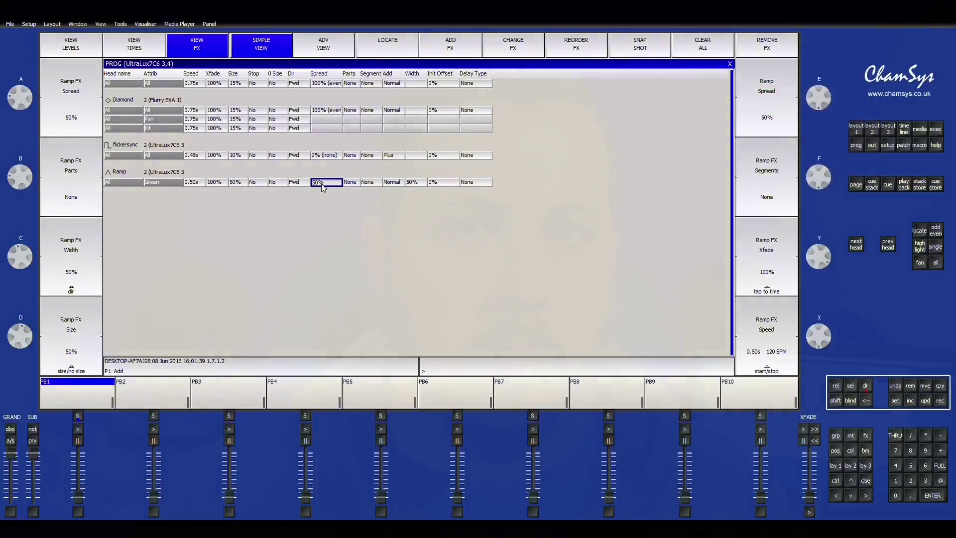